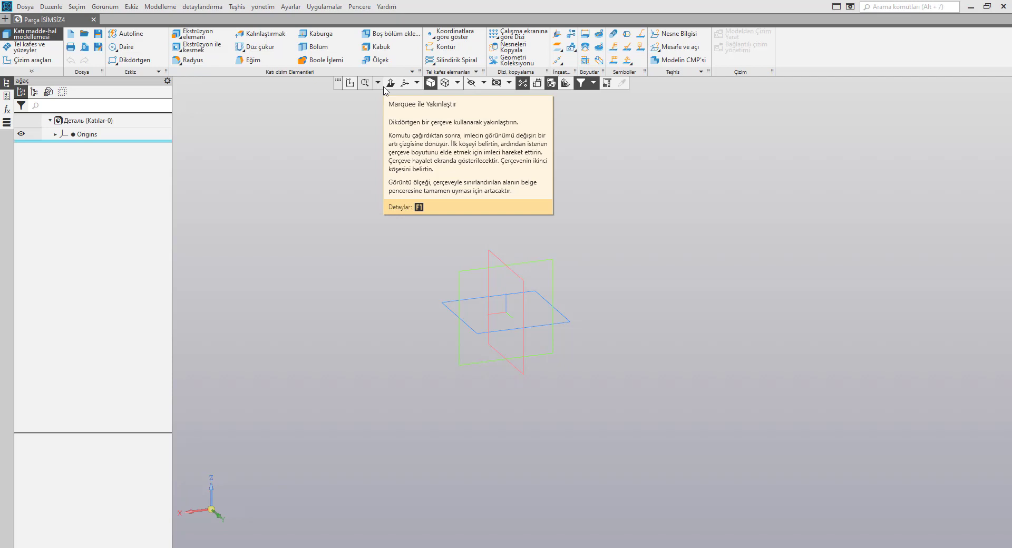
# Start a new sketch on the ZY plane
pyautogui.click(385, 87)
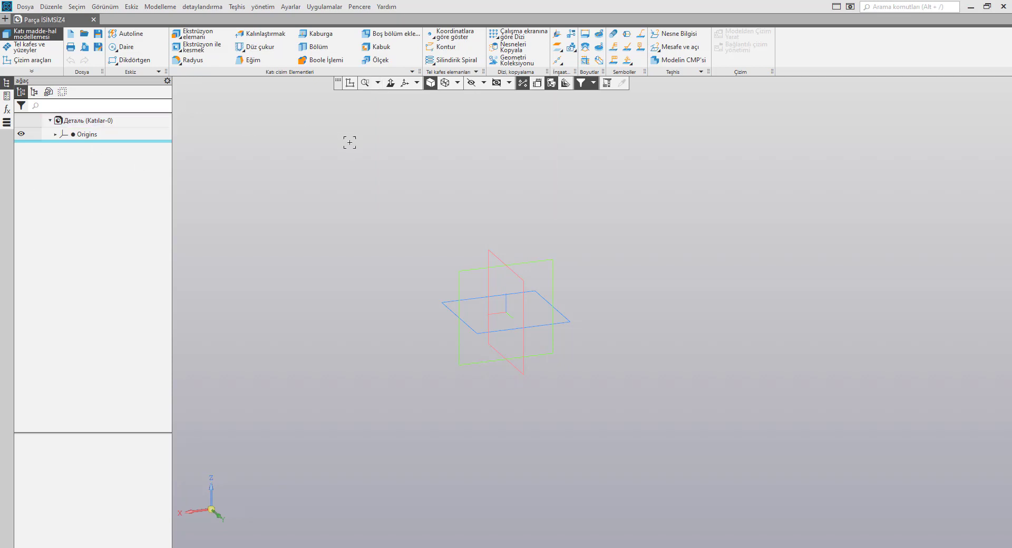
pyautogui.click(498, 262)
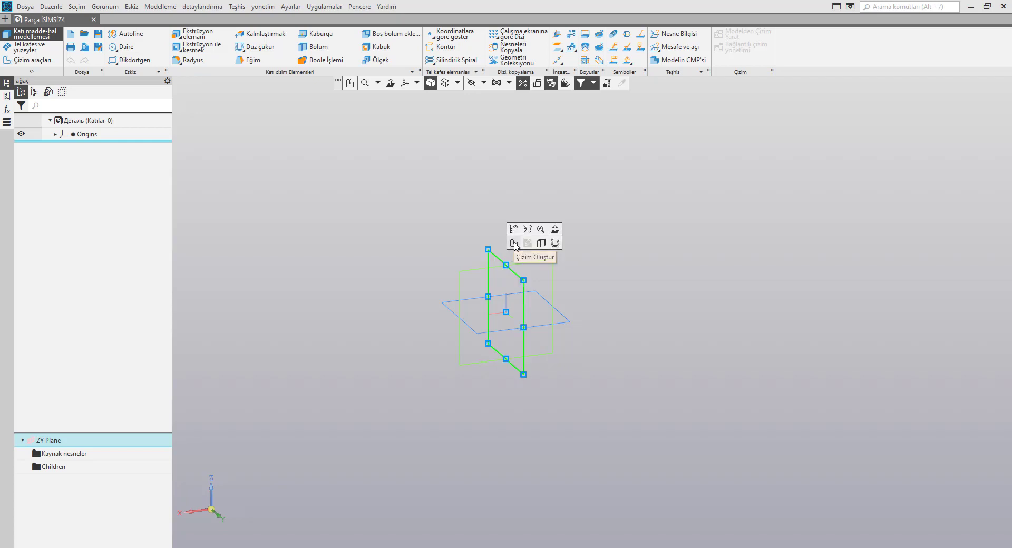
pyautogui.click(514, 243)
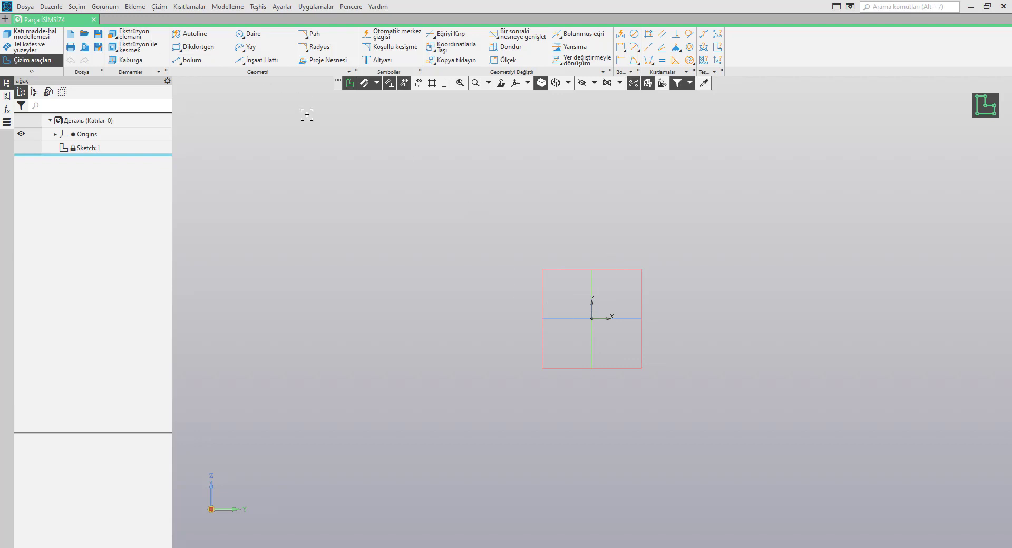
# Draw an upright rectangle by two opposite corners beyond the origin's negative X side, starting at about X -149, Y 80
pyautogui.click(194, 50)
pyautogui.click(295, 159)
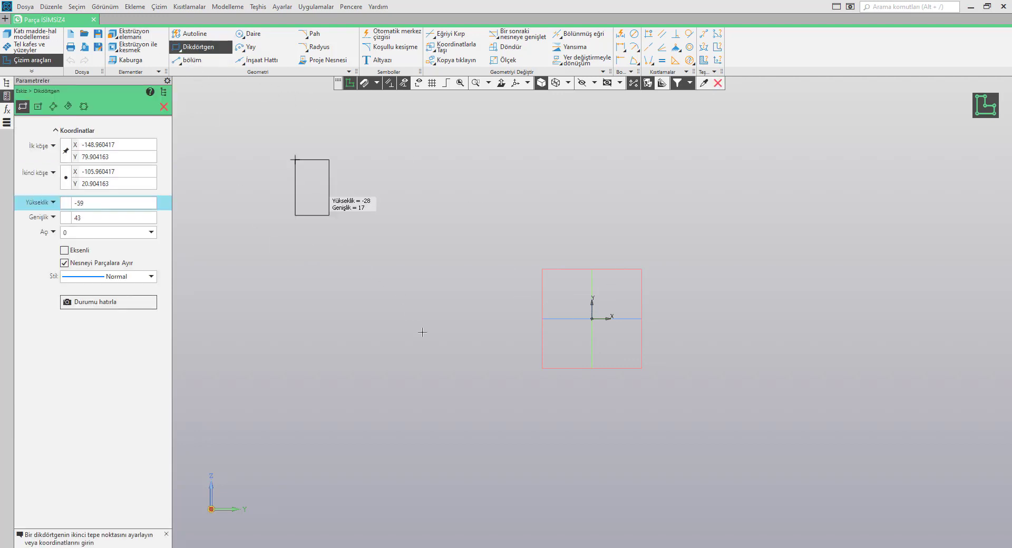
pyautogui.click(435, 338)
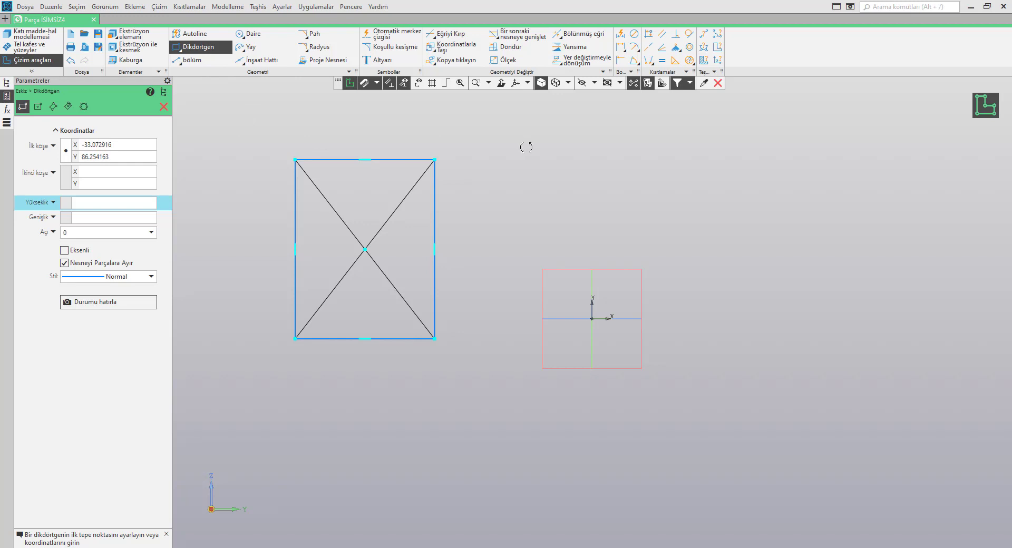
pyautogui.rightClick(531, 169)
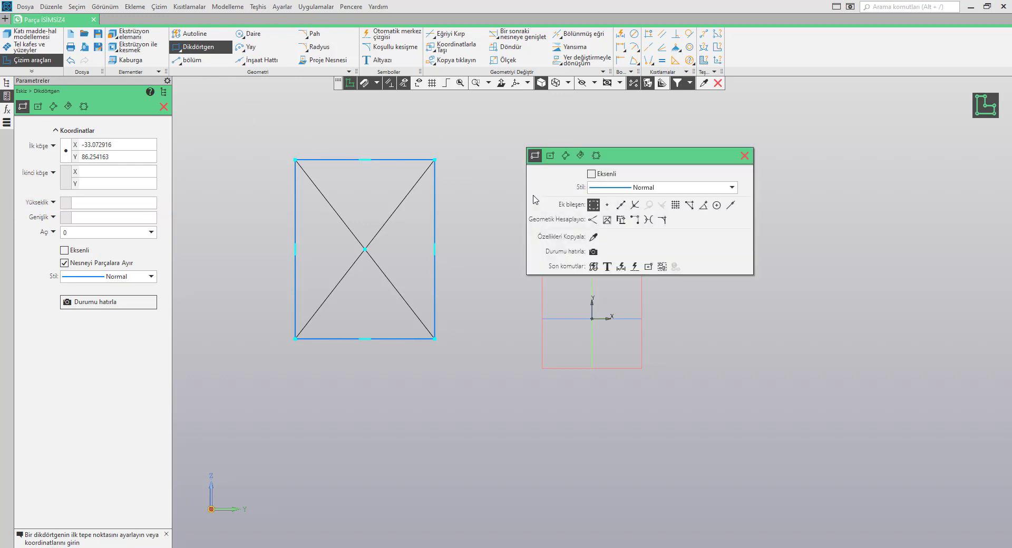
pyautogui.click(745, 155)
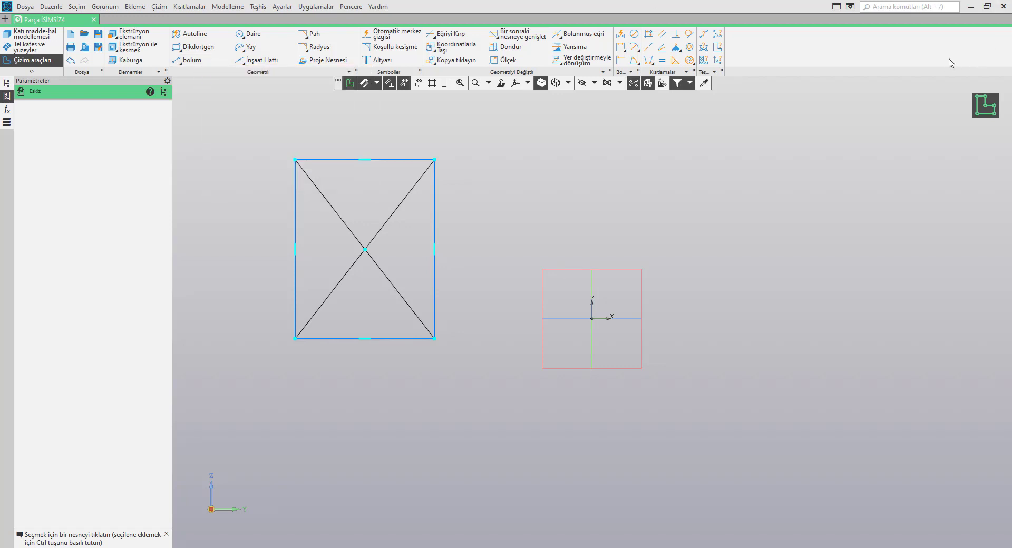
pyautogui.click(890, 11)
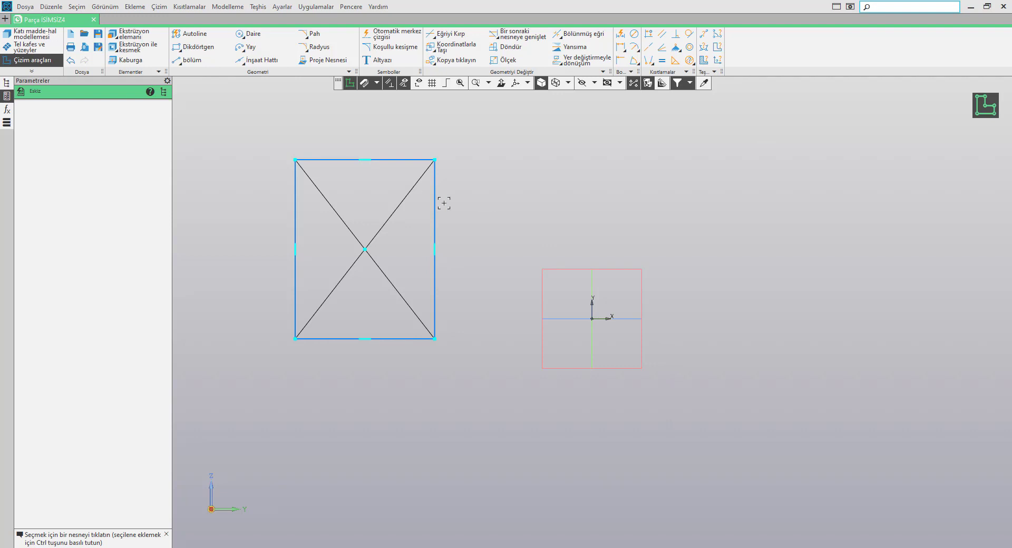
# Draw a roughly square centre-point rectangle directly above the origin, centred at X 0 and about Y 64
pyautogui.click(199, 47)
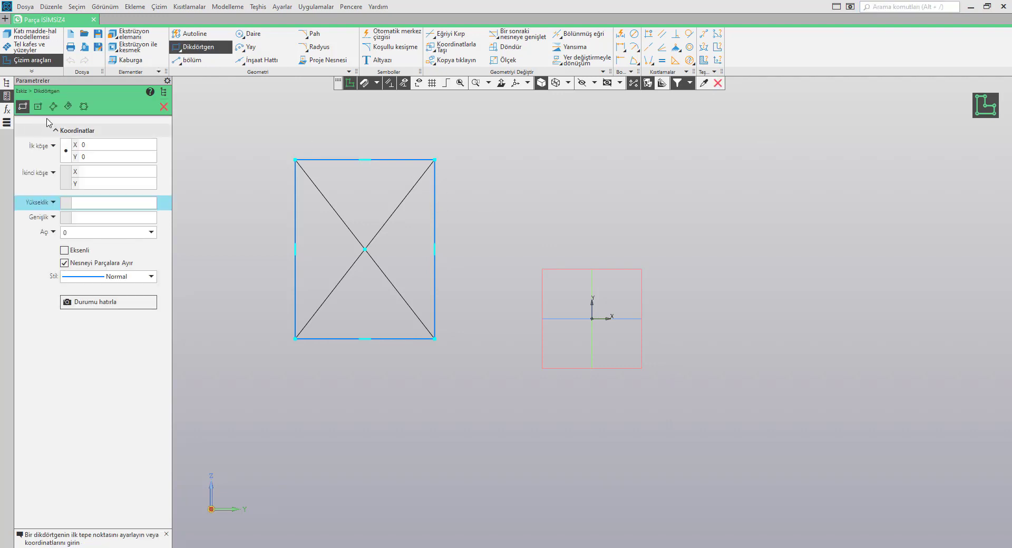
pyautogui.click(592, 189)
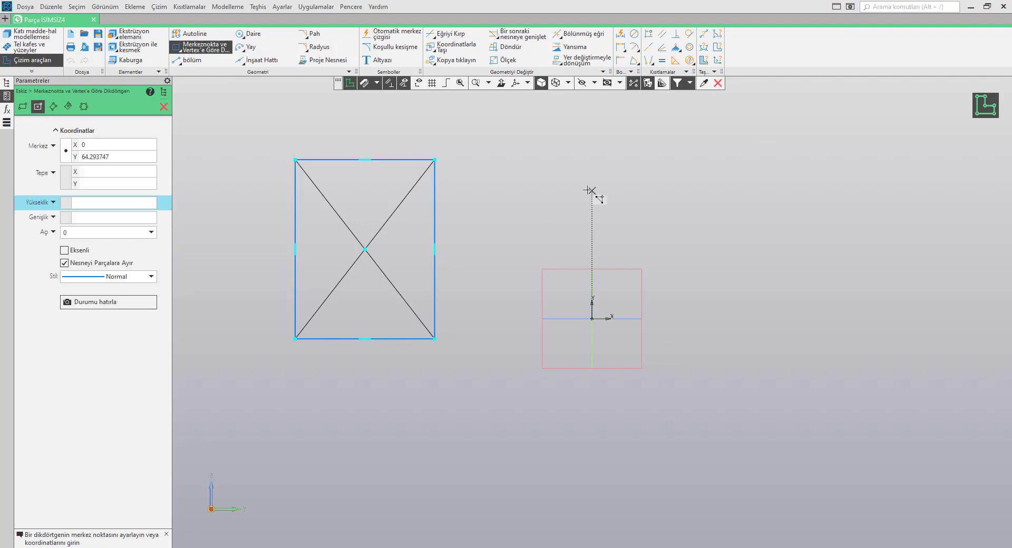
pyautogui.click(638, 236)
pyautogui.press('Escape')
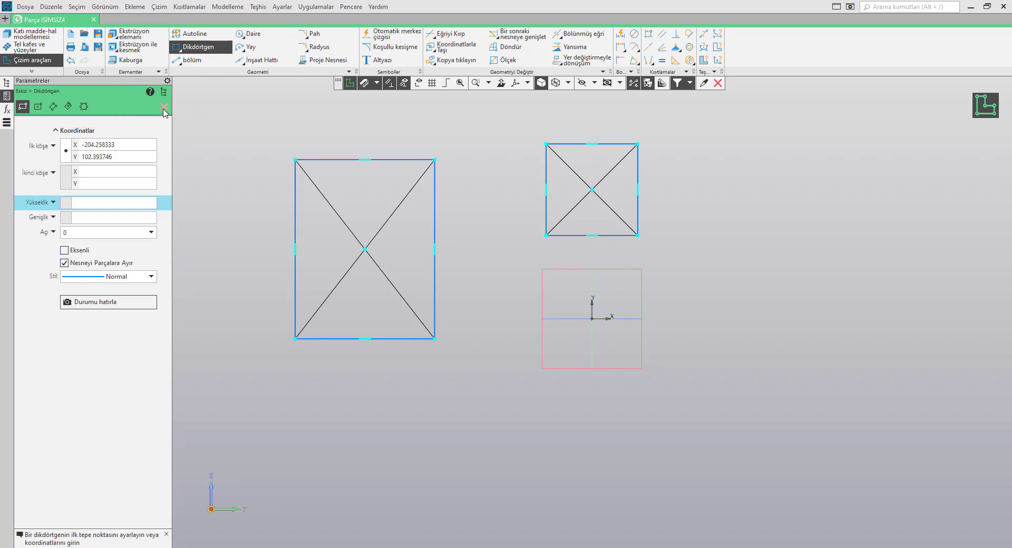
pyautogui.press('Escape')
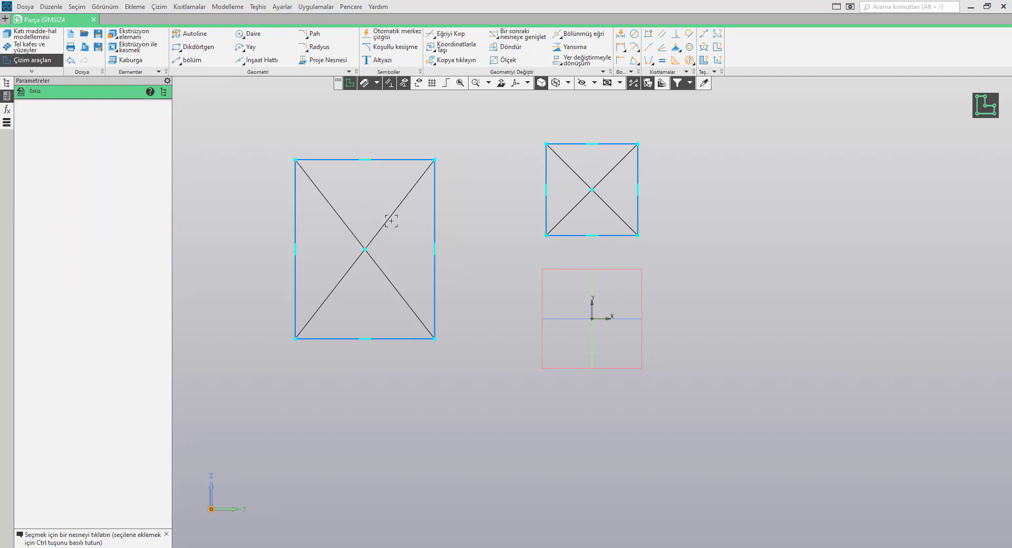
pyautogui.middleClick(527, 301)
pyautogui.click(527, 302)
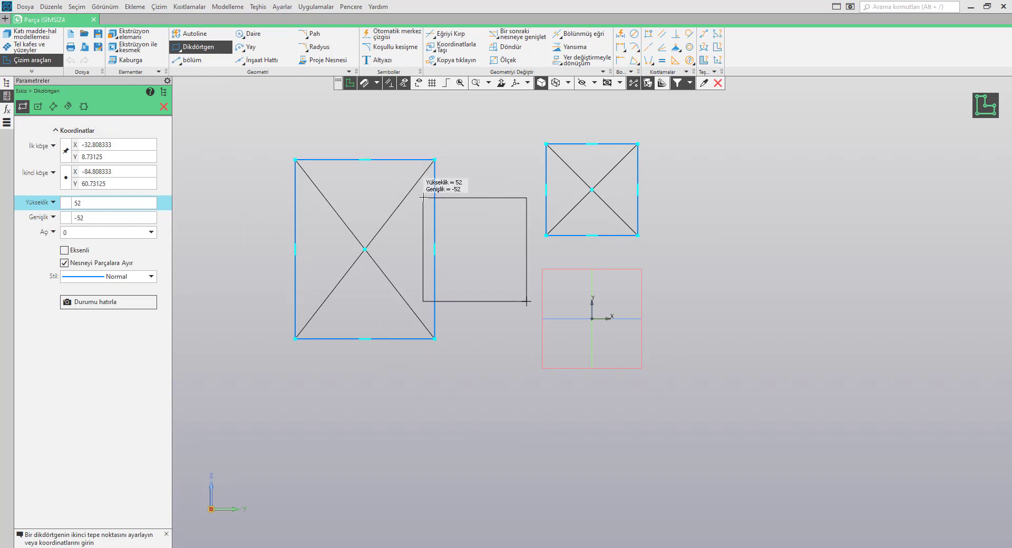
pyautogui.press('Escape')
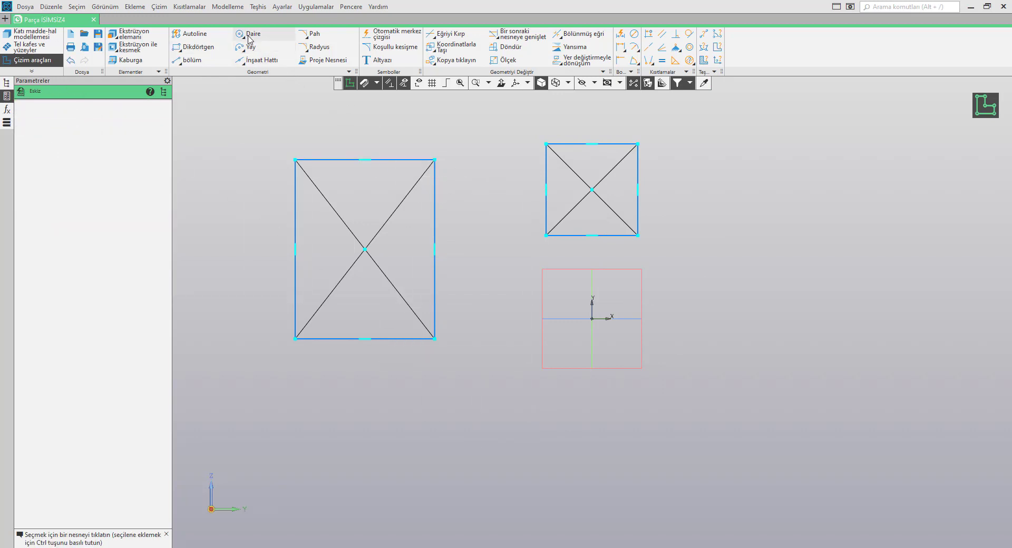
# Draw a wide, low centre-point rectangle on the positive X side of the origin, centred at about X 83, Y 18
pyautogui.click(198, 47)
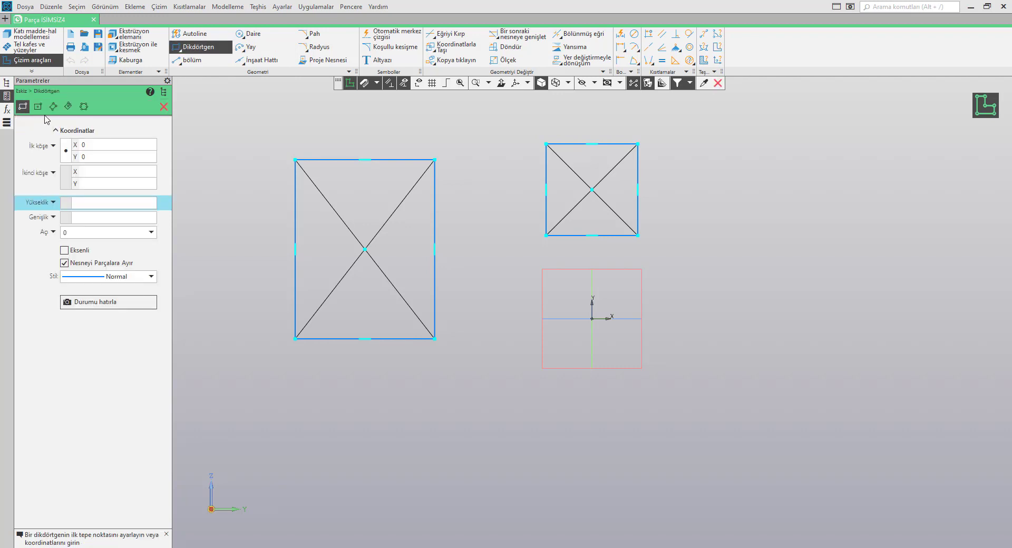
pyautogui.click(38, 106)
pyautogui.click(757, 284)
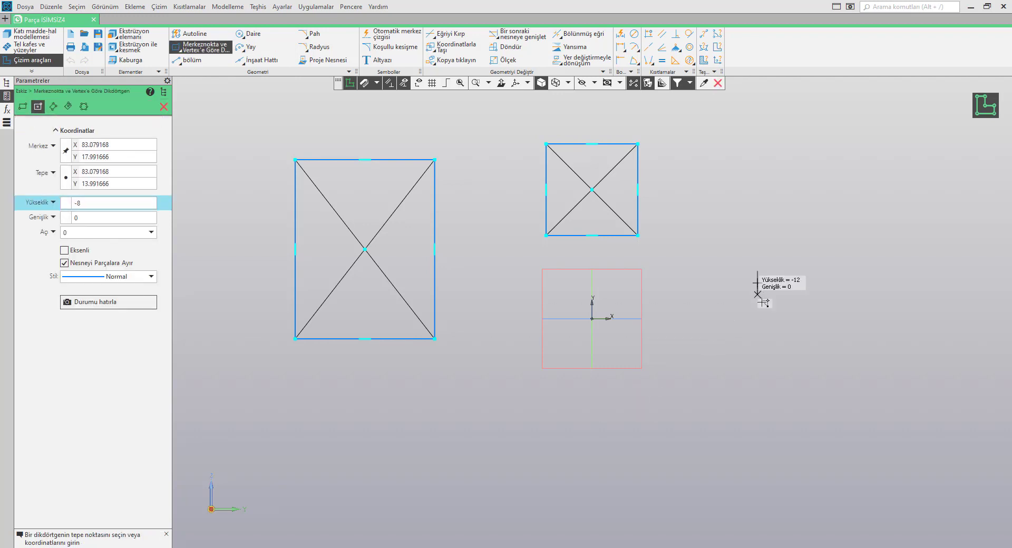
pyautogui.click(847, 307)
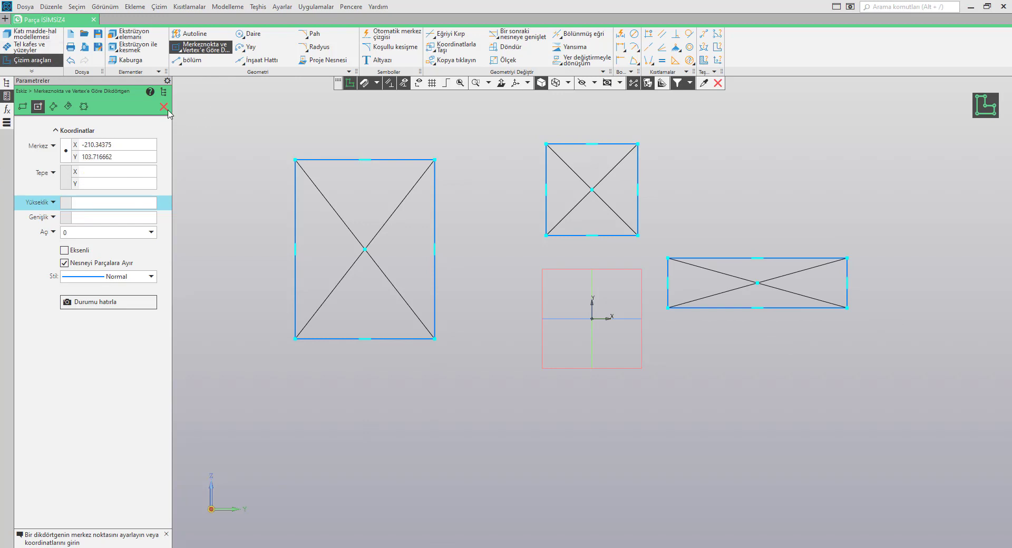
pyautogui.press('Escape')
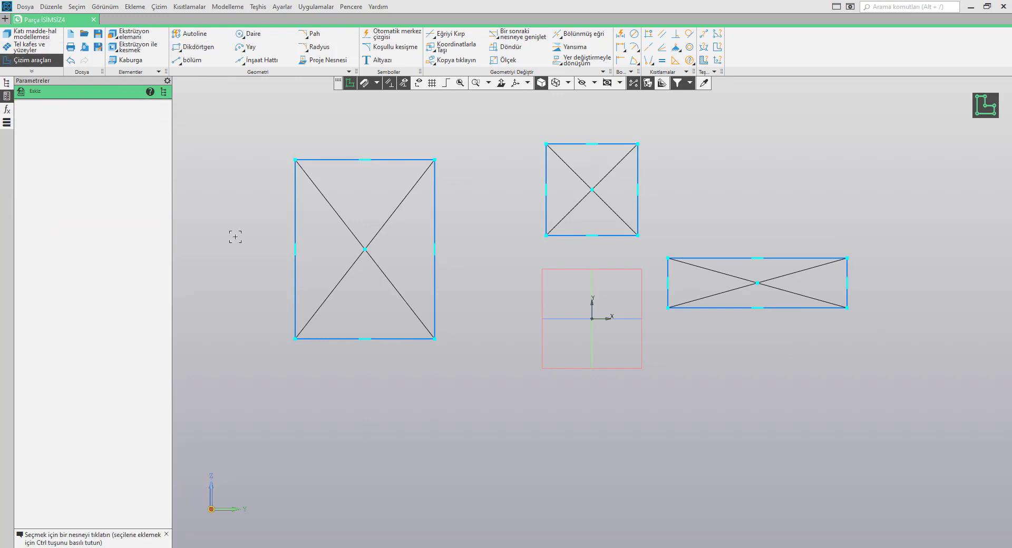
# Repeat the centre-point rectangle to draw a tall, narrow one beside the large rectangle, centred at about X -179, Y 42
pyautogui.press('Return')
pyautogui.click(235, 237)
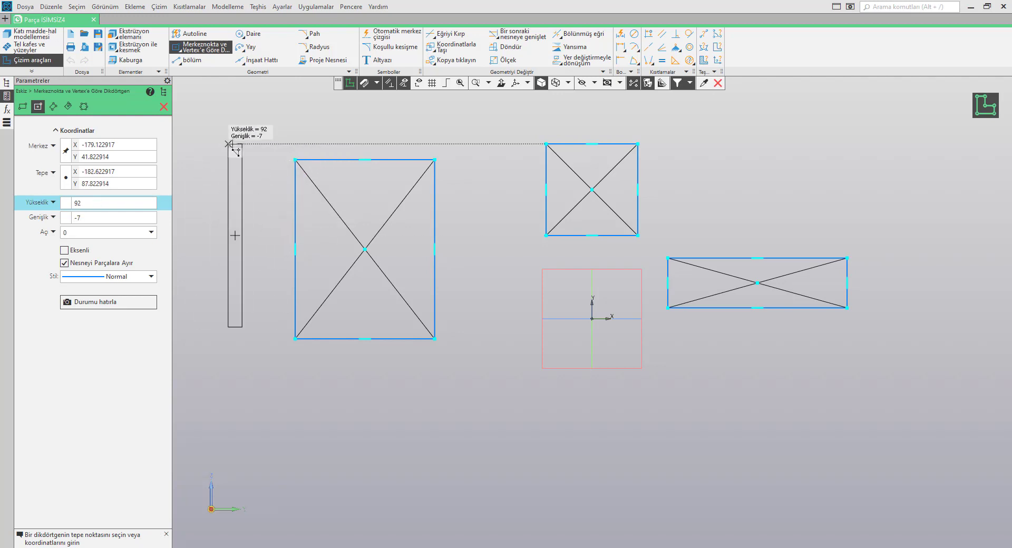
pyautogui.click(267, 150)
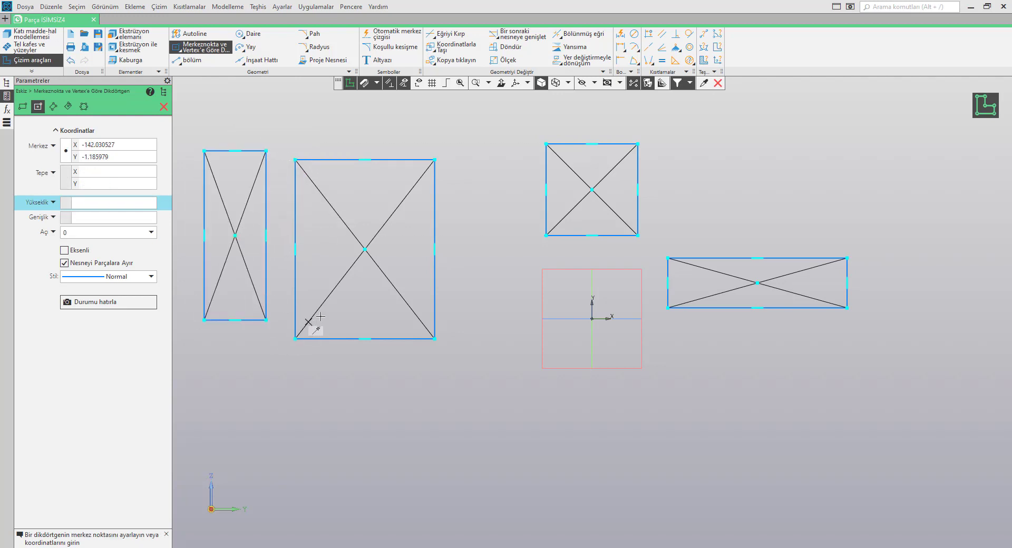
pyautogui.press('Escape')
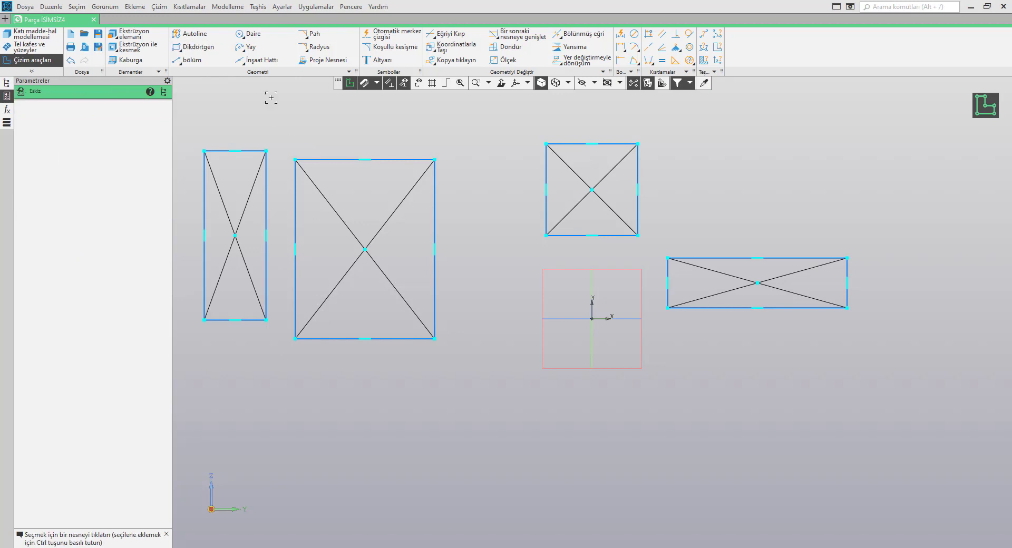
# Draw a circle by centre and radius point below the wide, low rectangle
pyautogui.click(253, 35)
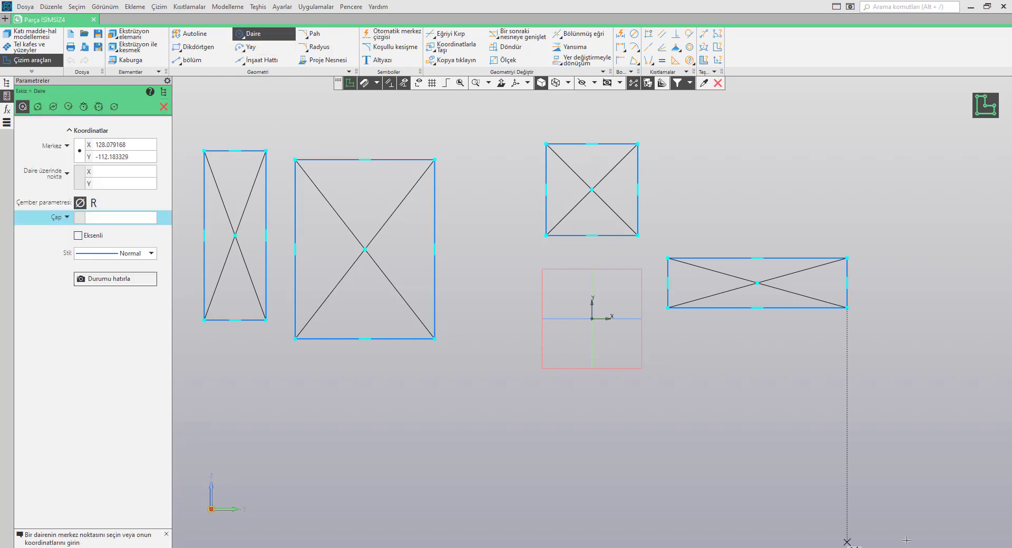
pyautogui.click(731, 421)
pyautogui.click(793, 463)
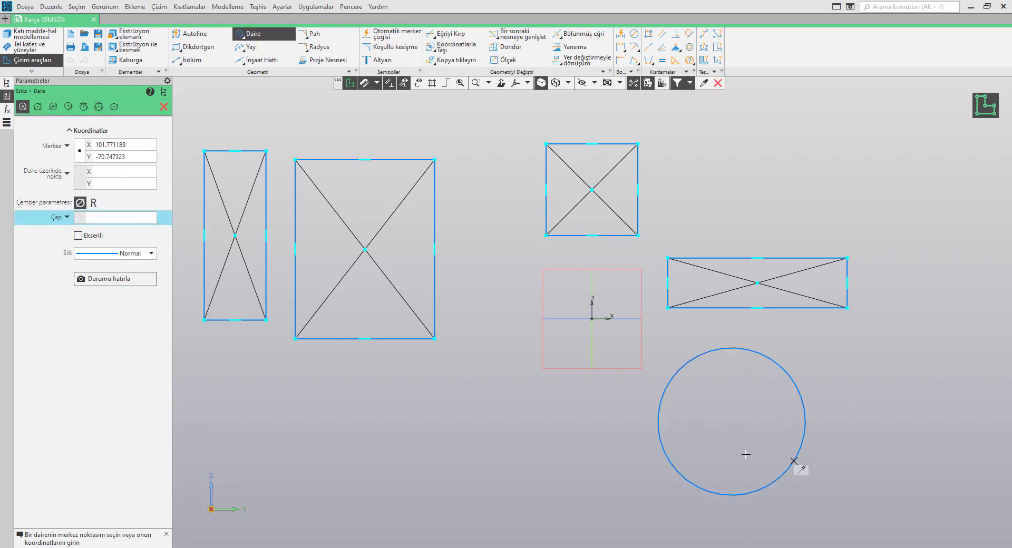
pyautogui.press('Escape')
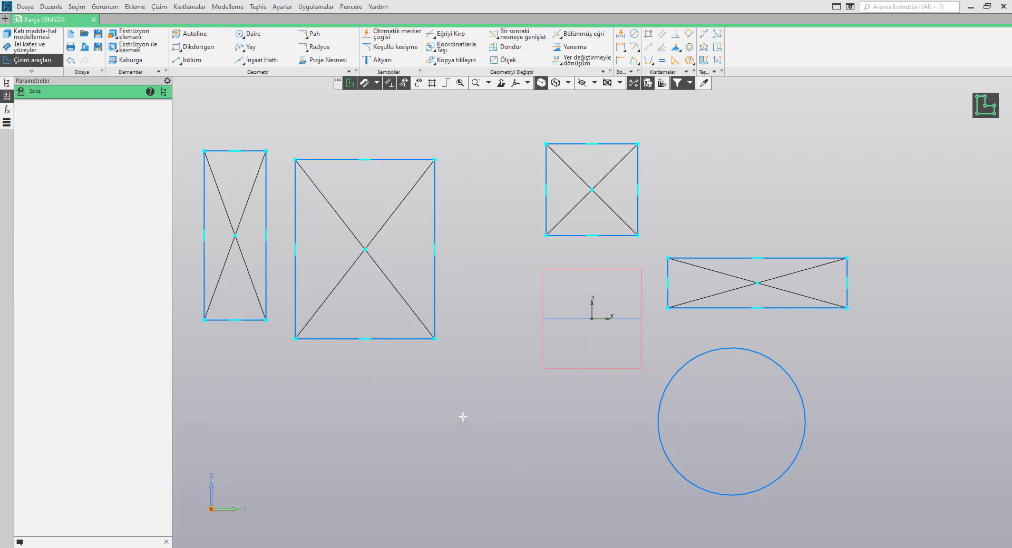
# Repeat the Circle command to draw a larger circle below the large upright rectangle
pyautogui.moveTo(463, 417); pyautogui.dragTo(586, 391)
pyautogui.press('Return')
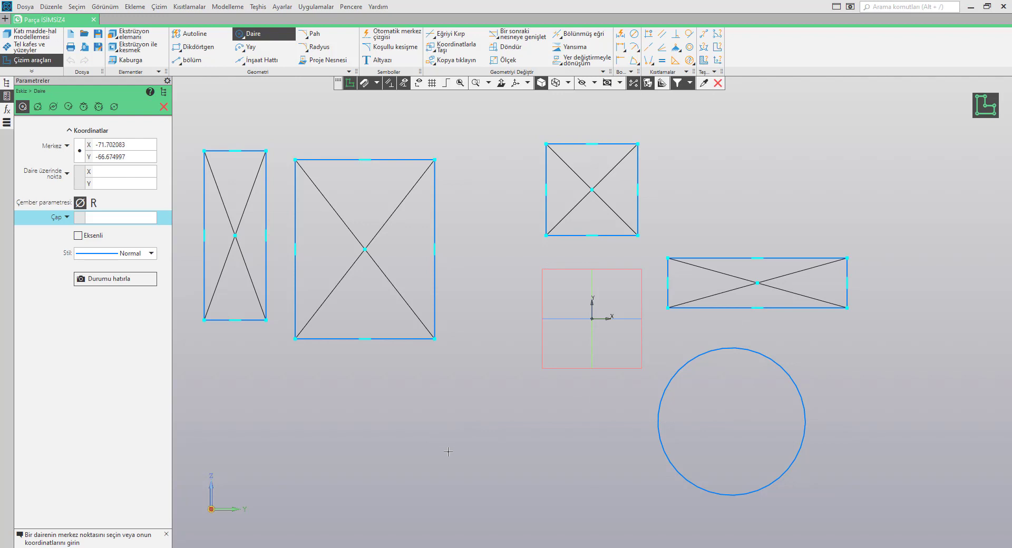
pyautogui.click(434, 460)
pyautogui.click(372, 391)
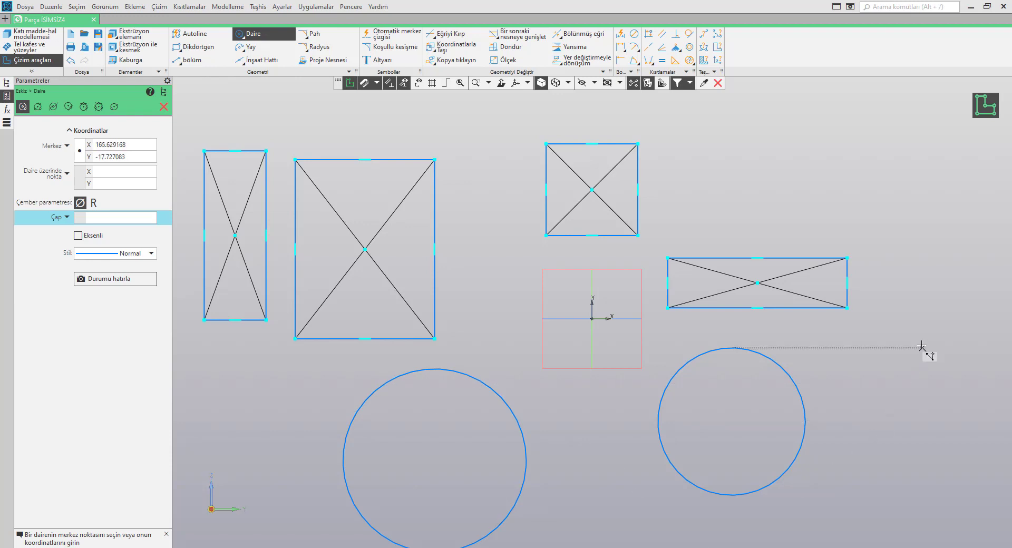
# Draw a tall rectangle by two corners far out on the positive X side, starting at about X 255, Y 30
pyautogui.scroll(-1, 786, 313)
pyautogui.scroll(-1, 786, 313)
pyautogui.moveTo(791, 332)
pyautogui.mouseDown(button='middle')
pyautogui.moveTo(643, 308)
pyautogui.moveTo(847, 366)
pyautogui.moveTo(741, 311)
pyautogui.moveTo(624, 282)
pyautogui.moveTo(925, 435)
pyautogui.moveTo(728, 324)
pyautogui.mouseUp(button='middle')
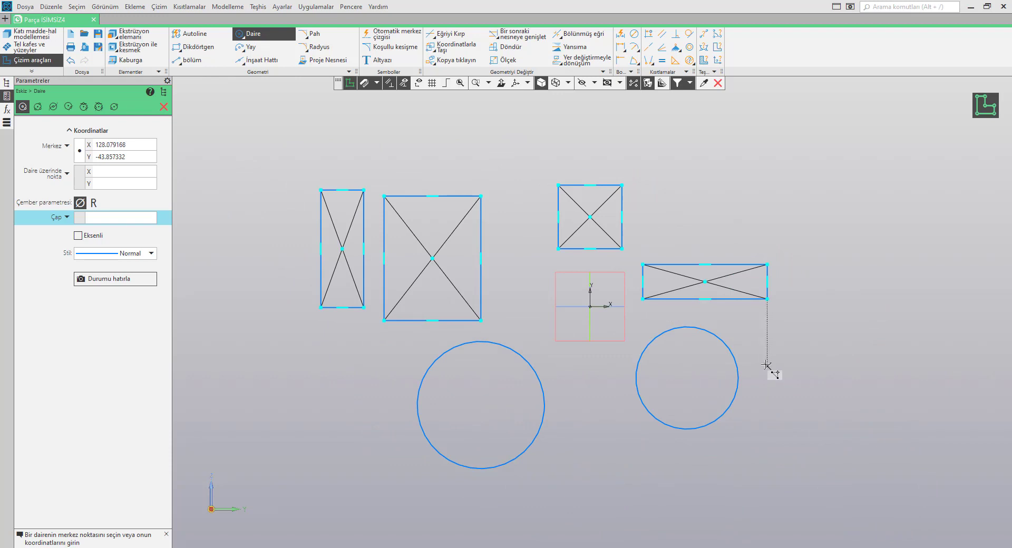
pyautogui.moveTo(777, 363)
pyautogui.mouseDown(button='middle')
pyautogui.moveTo(784, 375)
pyautogui.moveTo(634, 330)
pyautogui.moveTo(762, 311)
pyautogui.moveTo(651, 290)
pyautogui.mouseUp(button='middle')
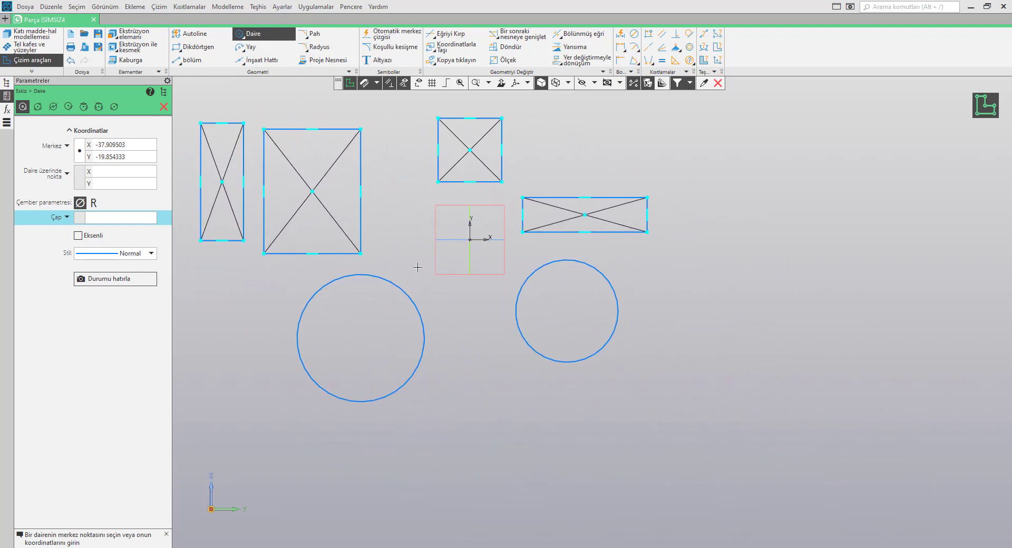
pyautogui.press('Escape')
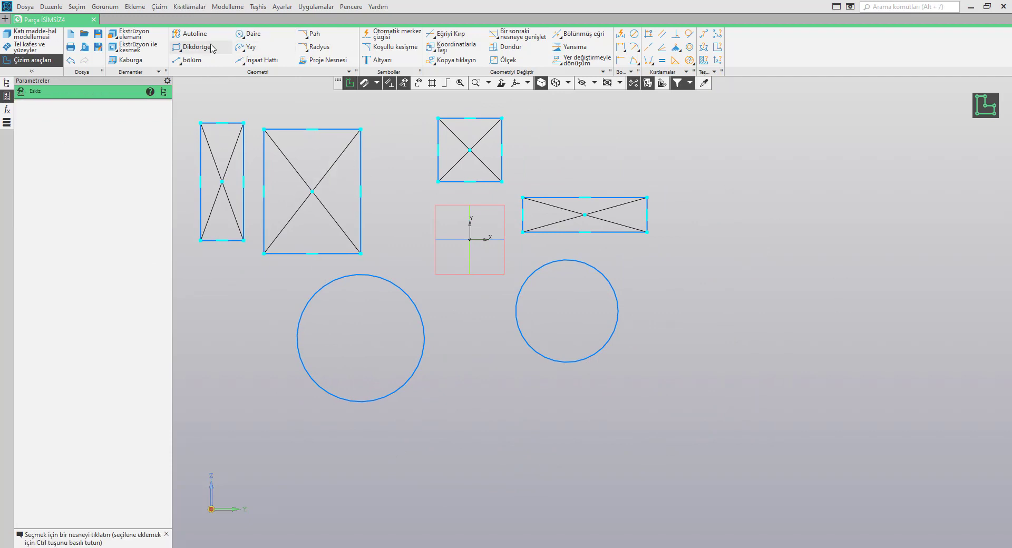
pyautogui.click(195, 46)
pyautogui.click(823, 197)
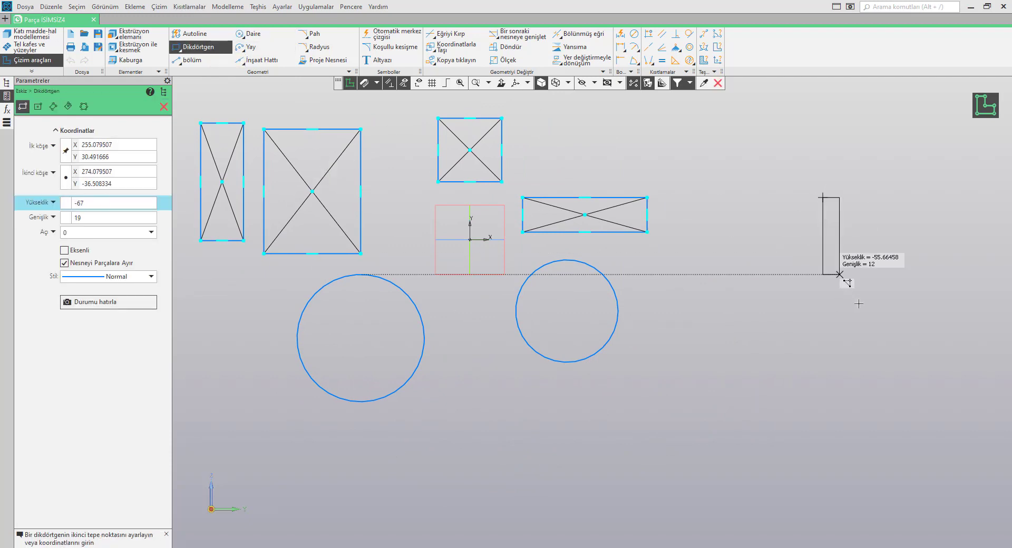
pyautogui.click(890, 330)
pyautogui.press('Escape')
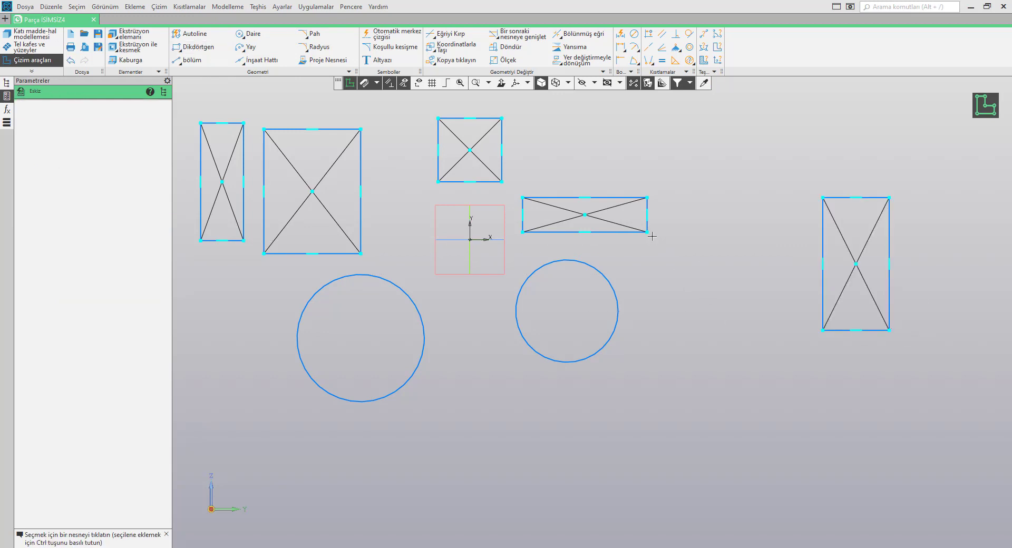
pyautogui.rightClick(720, 206)
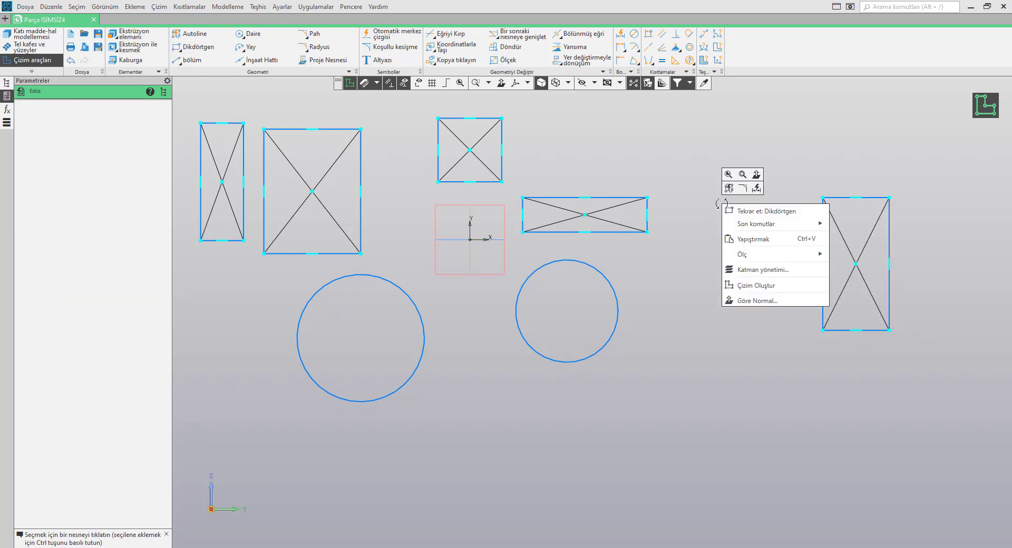
pyautogui.moveTo(793, 226)
pyautogui.click(788, 455)
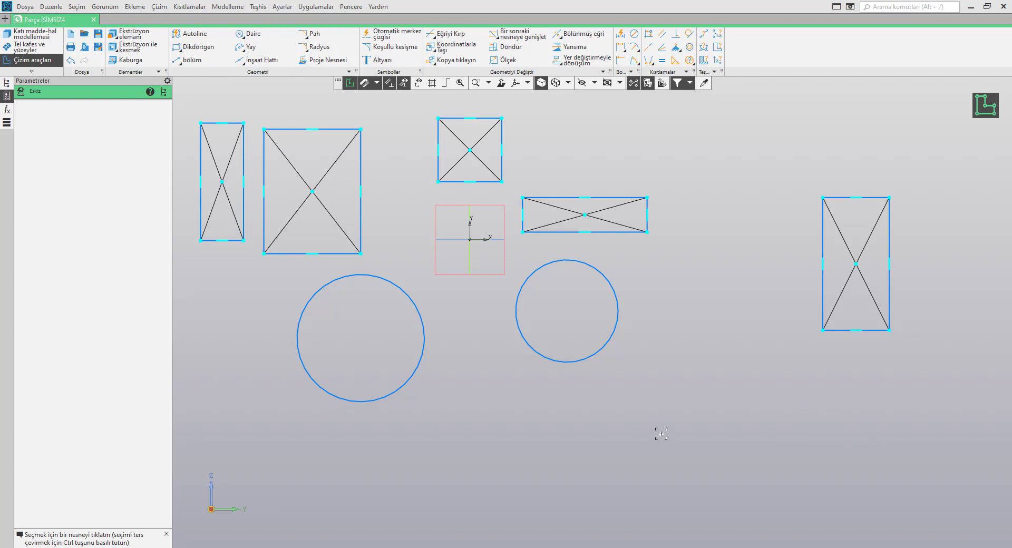
# Draw another upright rectangle by two corners, between the smaller circle and the far tall rectangle and below both
pyautogui.click(201, 52)
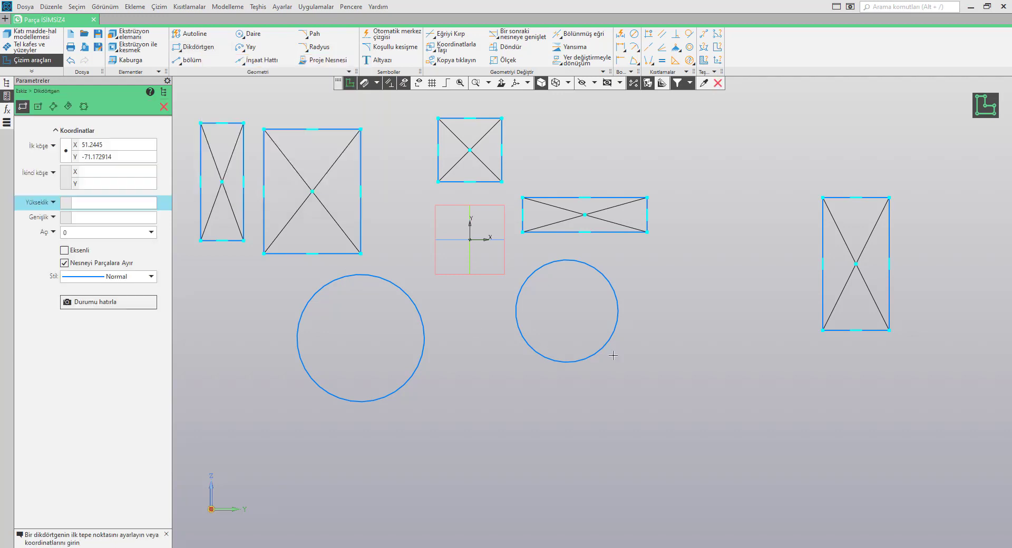
pyautogui.click(735, 352)
pyautogui.click(830, 479)
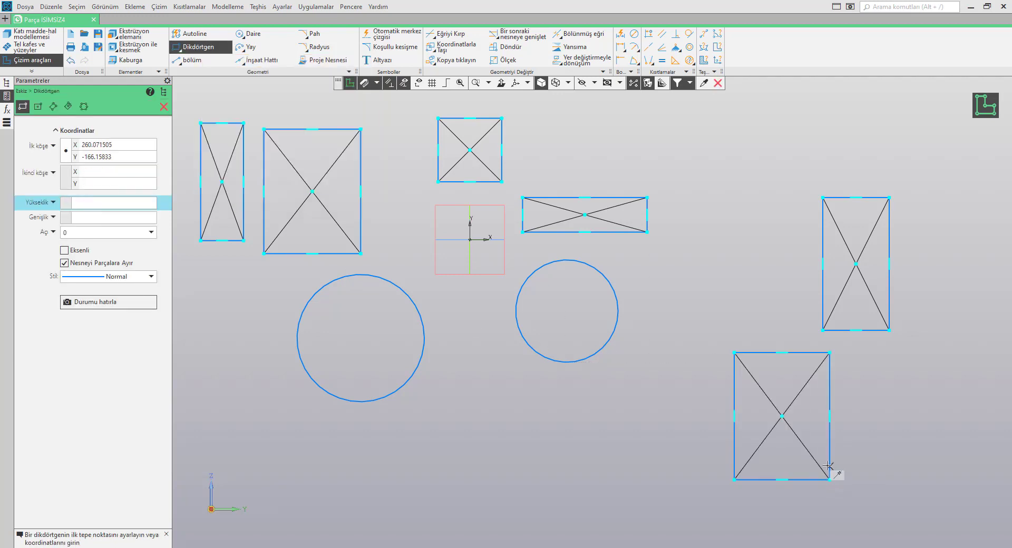
pyautogui.press('Escape')
pyautogui.press('Return')
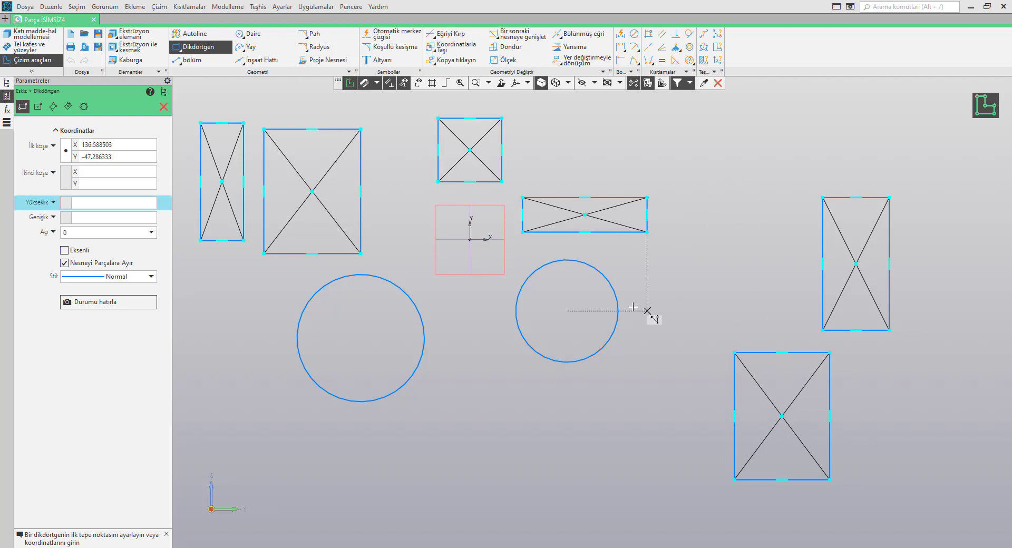
pyautogui.press('Escape')
# Bring up the list of recently used commands for the sketch
pyautogui.rightClick(716, 217)
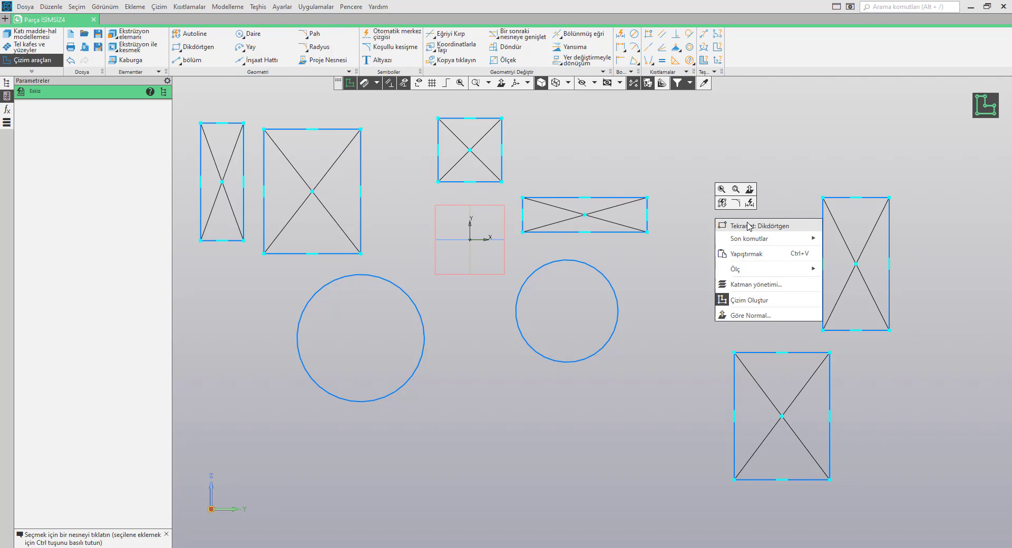
pyautogui.moveTo(748, 240)
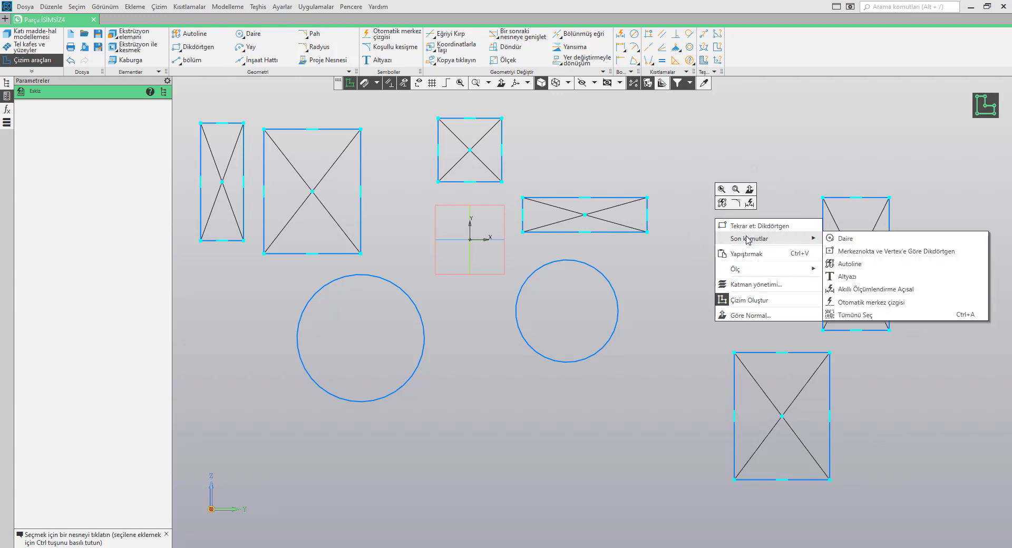